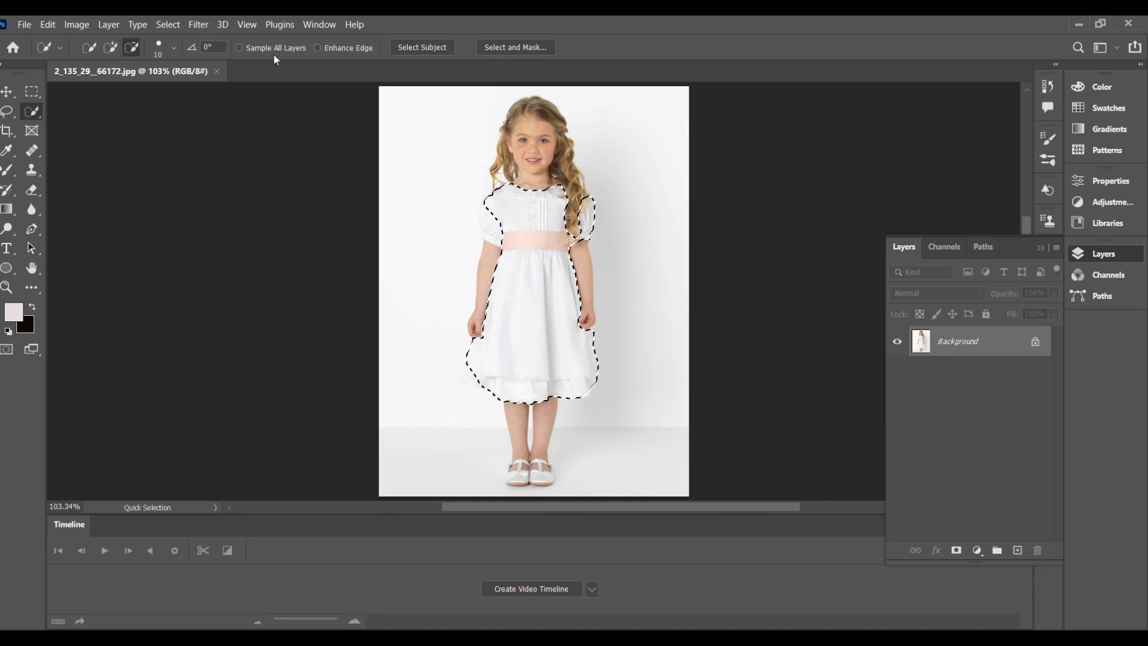
# Refine the dress selection by adding and subtracting around the collar and right chest.
pyautogui.click(111, 54)
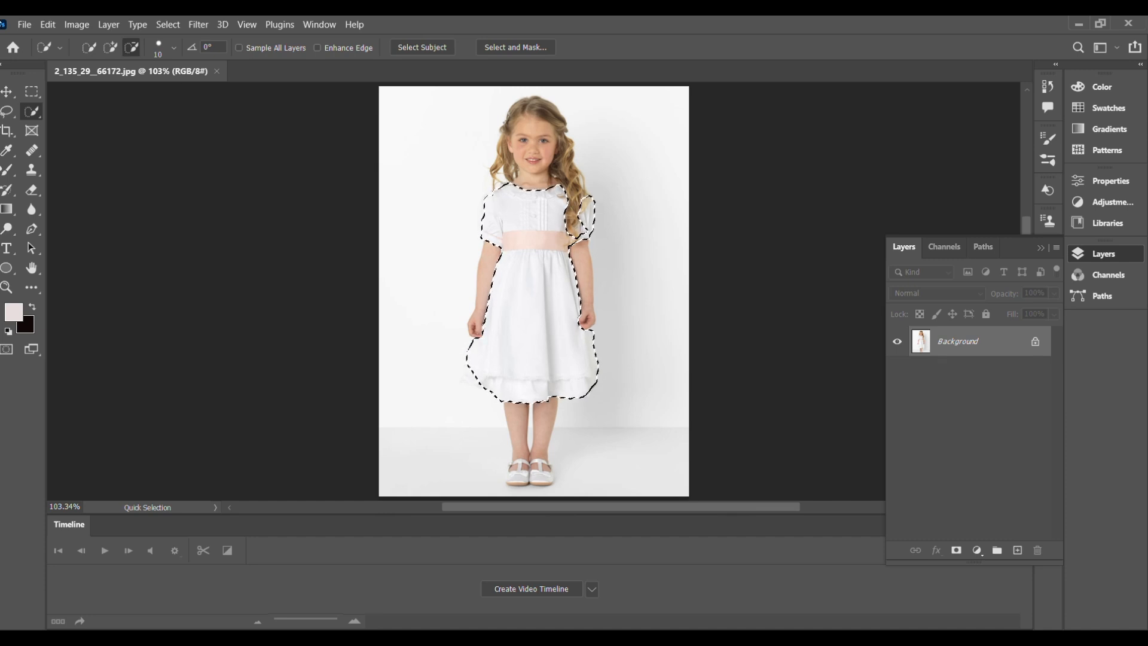
pyautogui.click(135, 47)
pyautogui.click(112, 46)
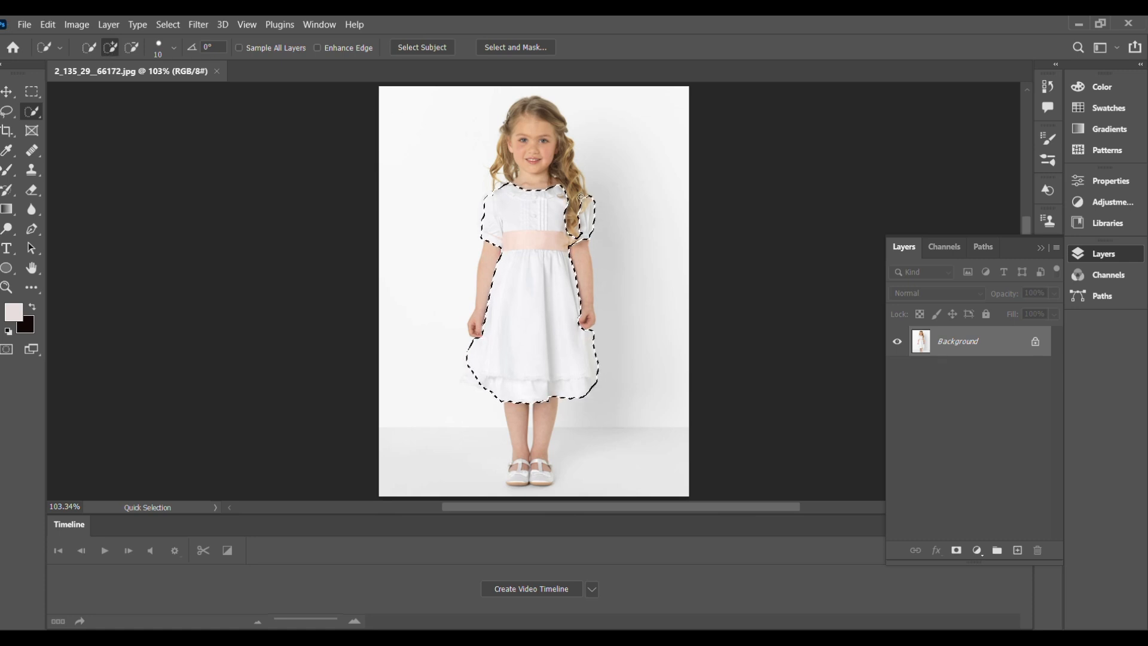
pyautogui.click(134, 48)
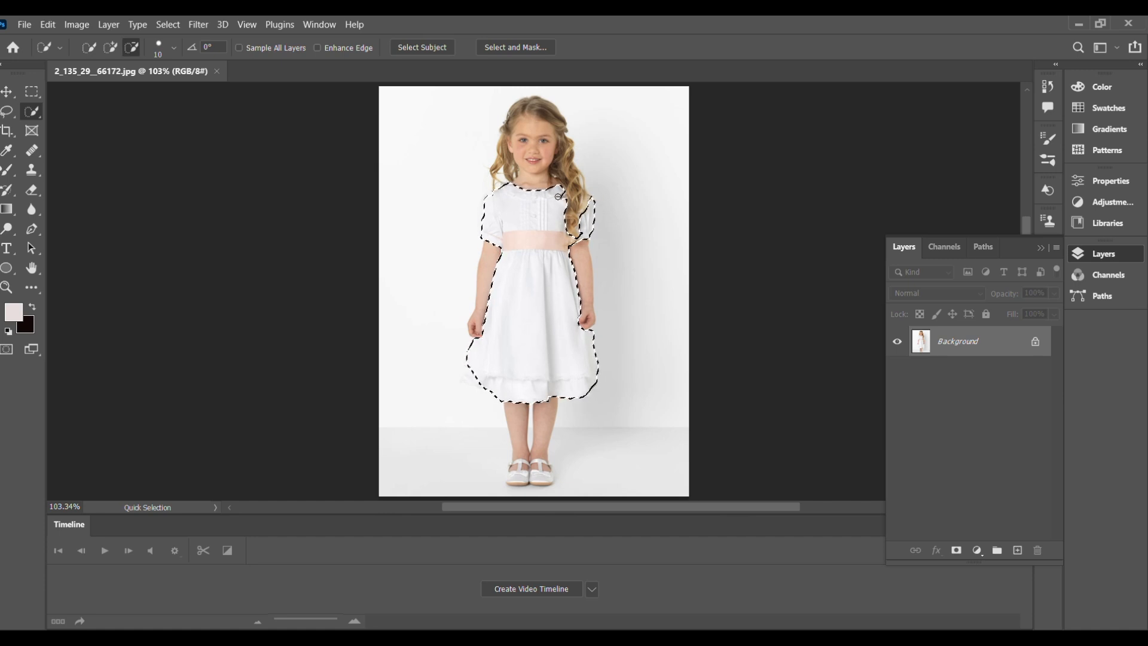
pyautogui.click(562, 195)
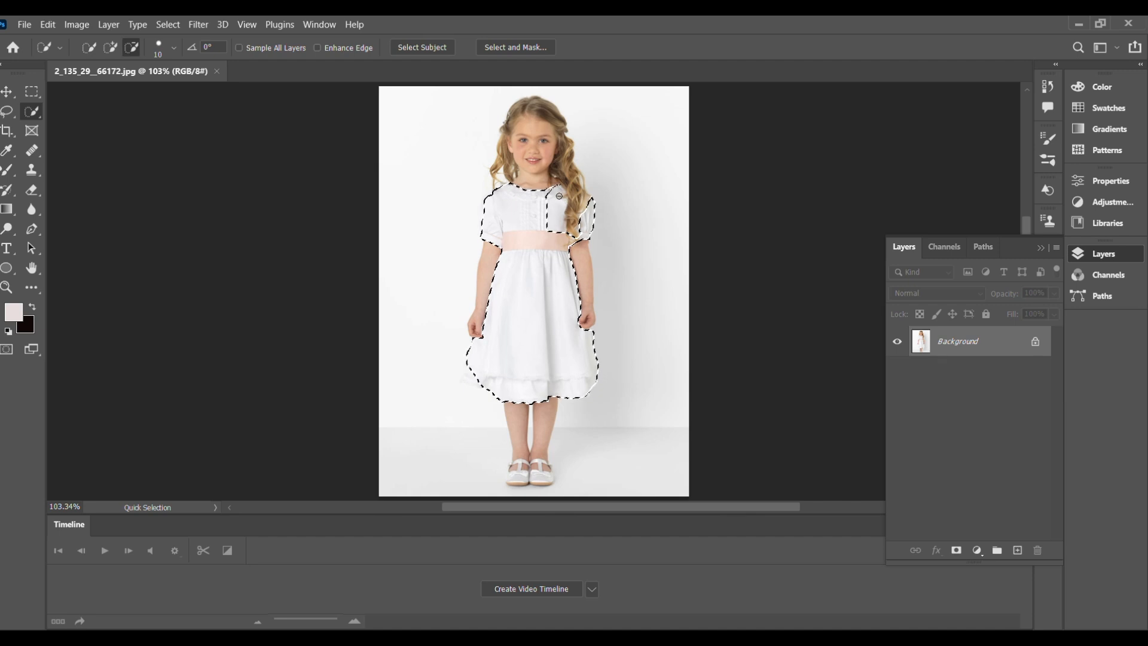
pyautogui.click(111, 52)
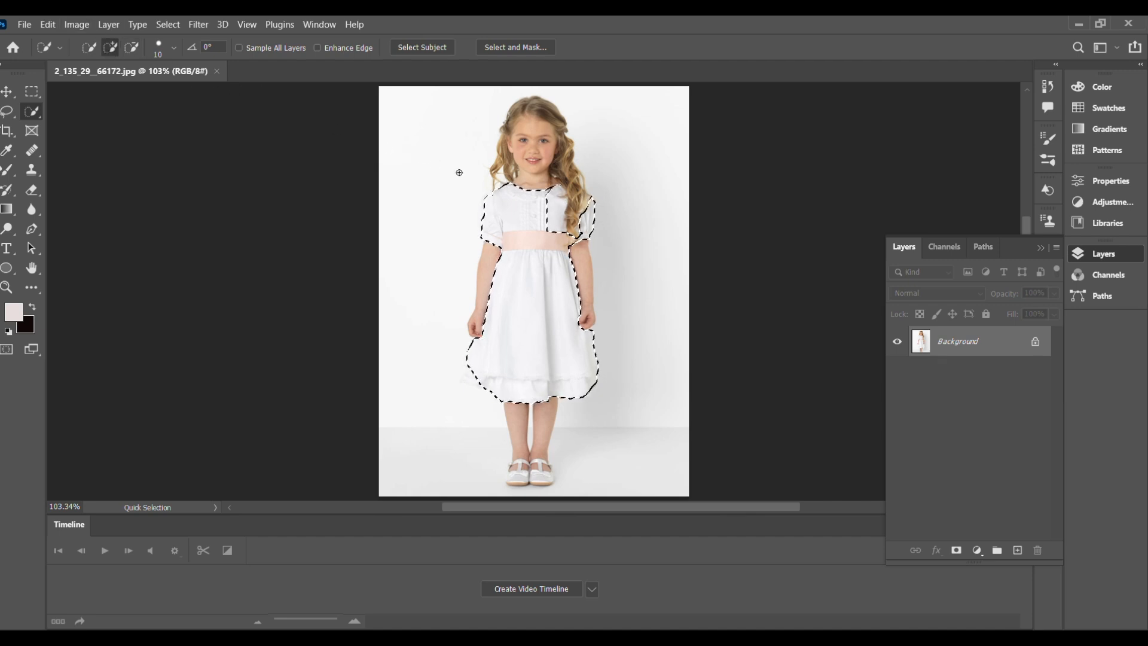
pyautogui.click(556, 200)
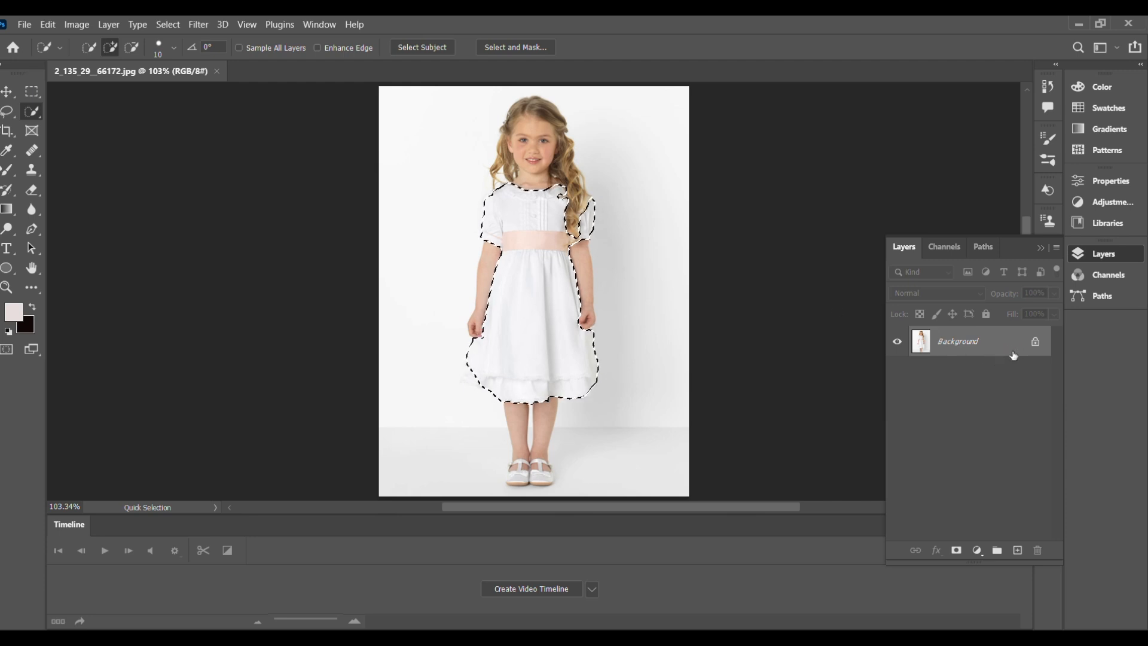
# Duplicate the dress onto new layers and darken the copy's midtones with Levels gamma 0.13.
pyautogui.hotkey('ctrl', 'j')
pyautogui.hotkey('ctrl', 'j')
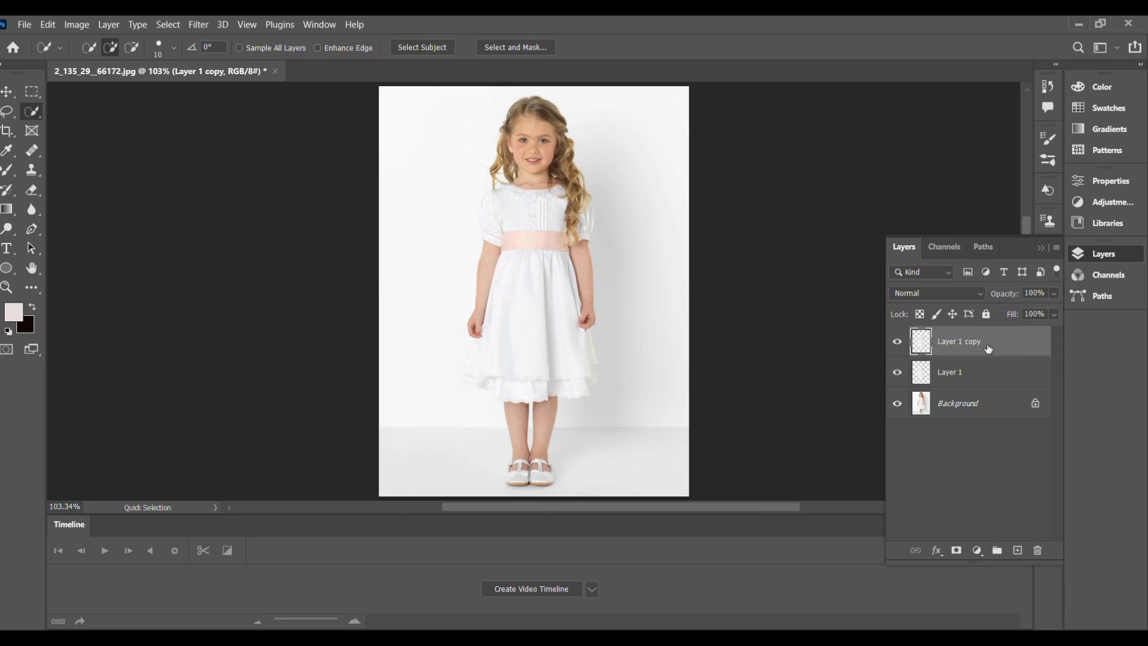
pyautogui.hotkey('ctrl', 'l')
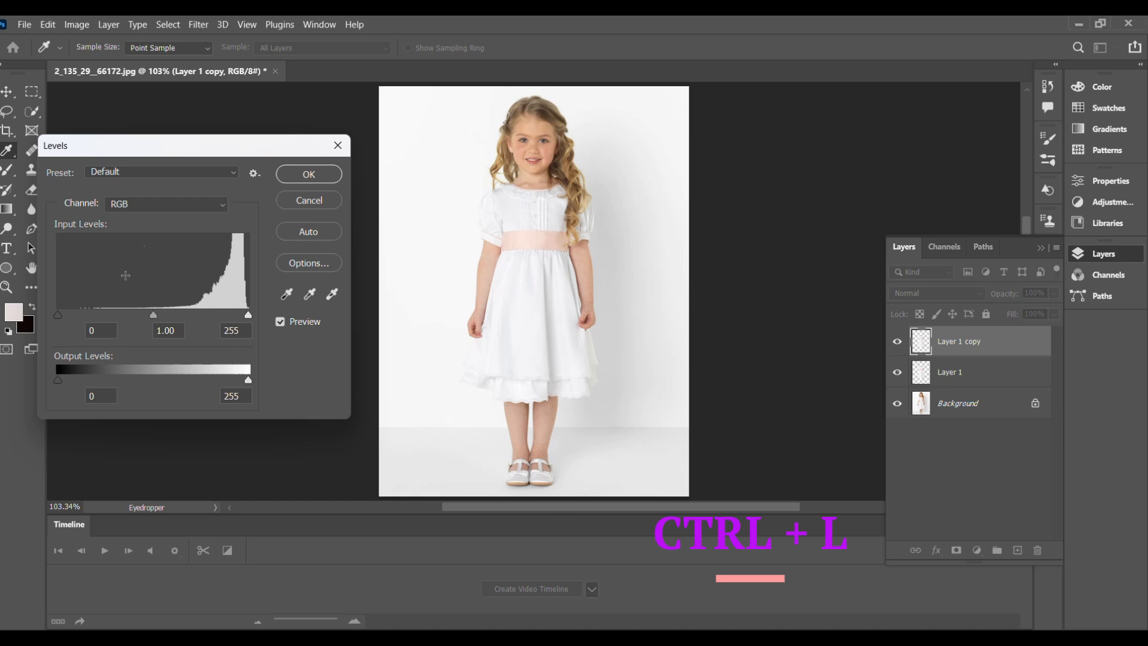
pyautogui.click(233, 176)
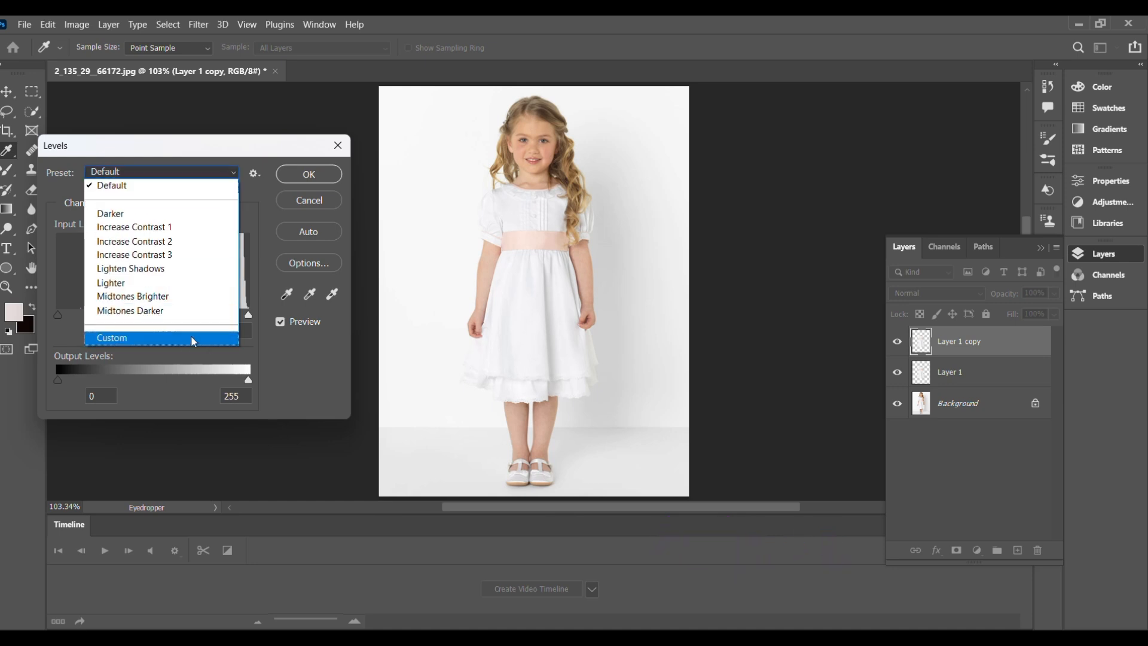
pyautogui.click(185, 343)
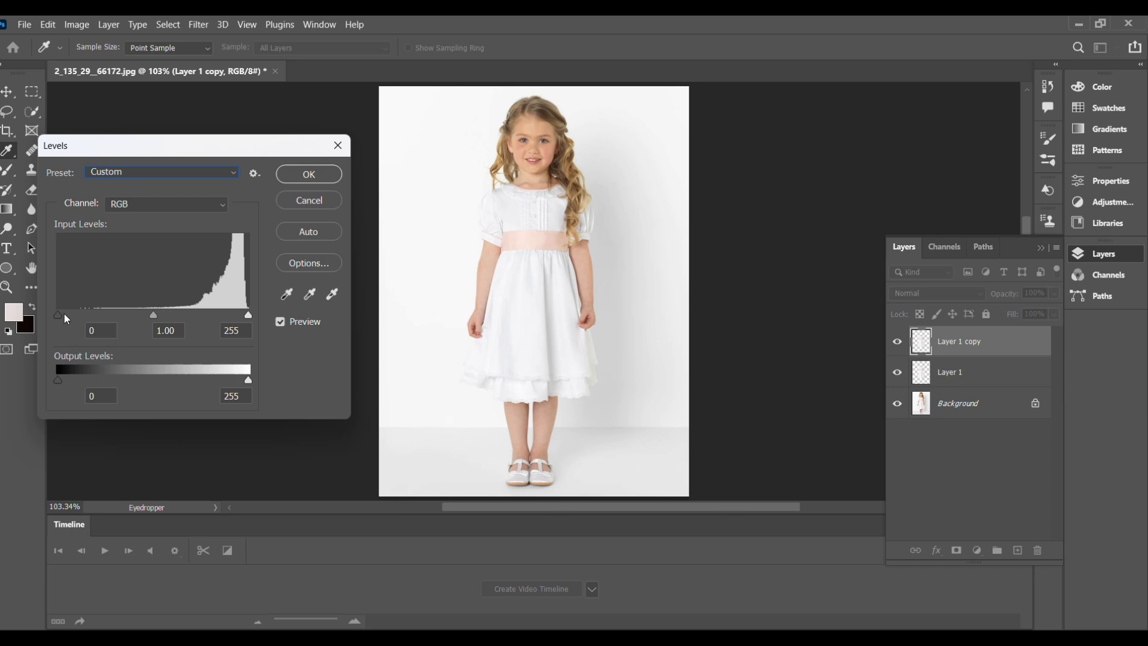
pyautogui.moveTo(153, 316); pyautogui.dragTo(225, 316)
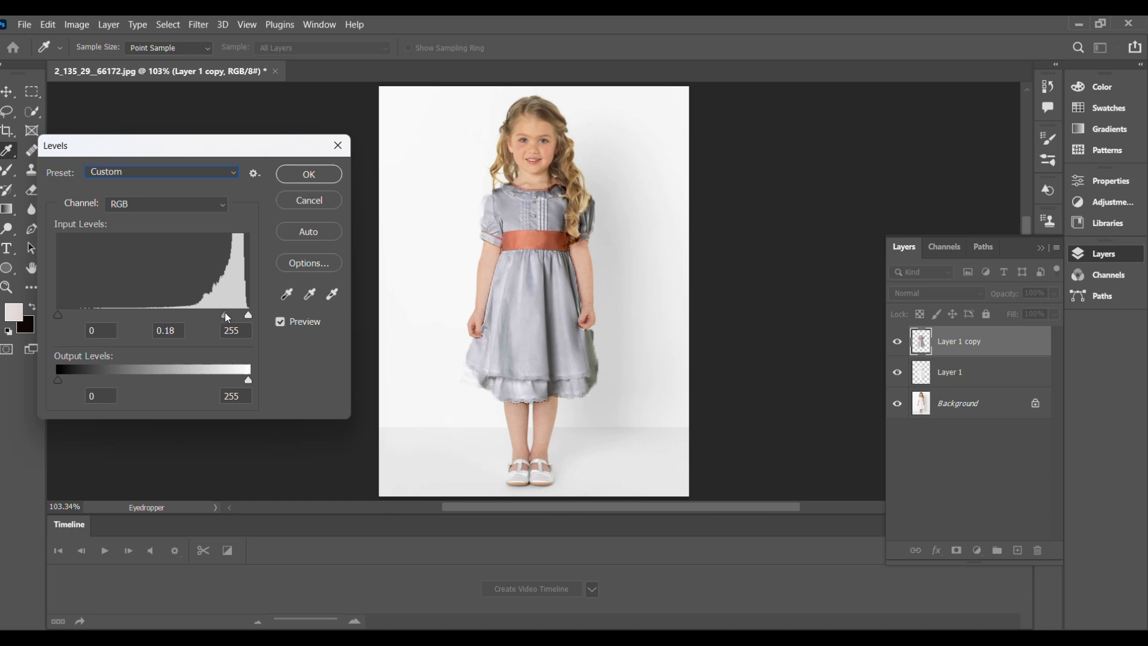
pyautogui.moveTo(227, 319); pyautogui.dragTo(230, 316)
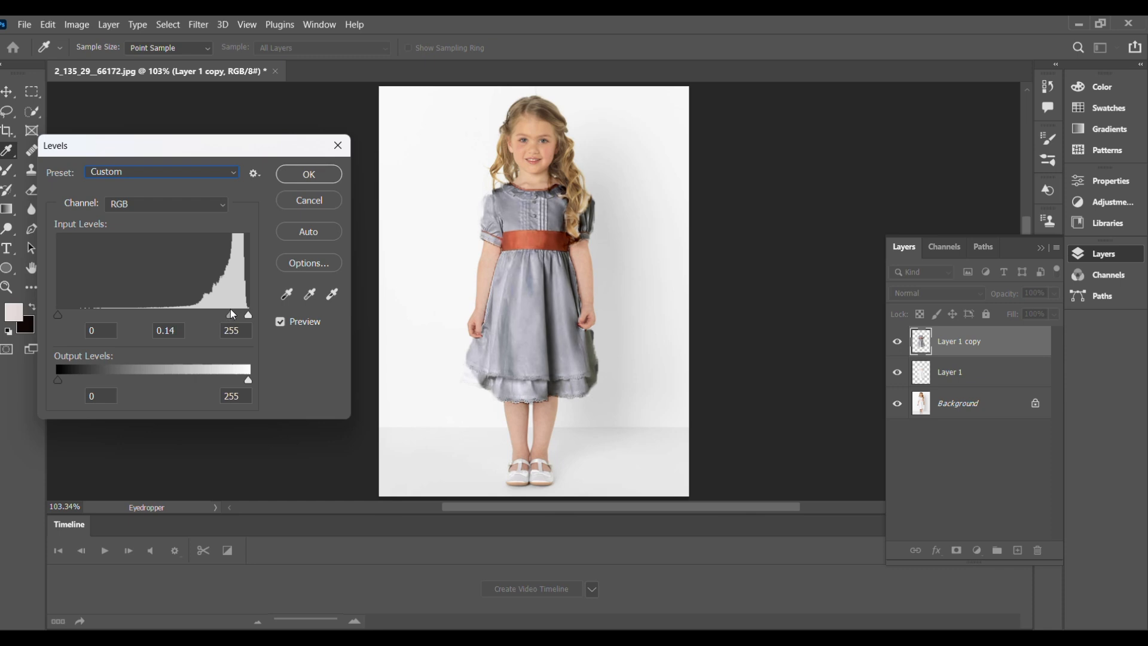
pyautogui.moveTo(232, 310); pyautogui.dragTo(232, 310)
pyautogui.click(233, 313)
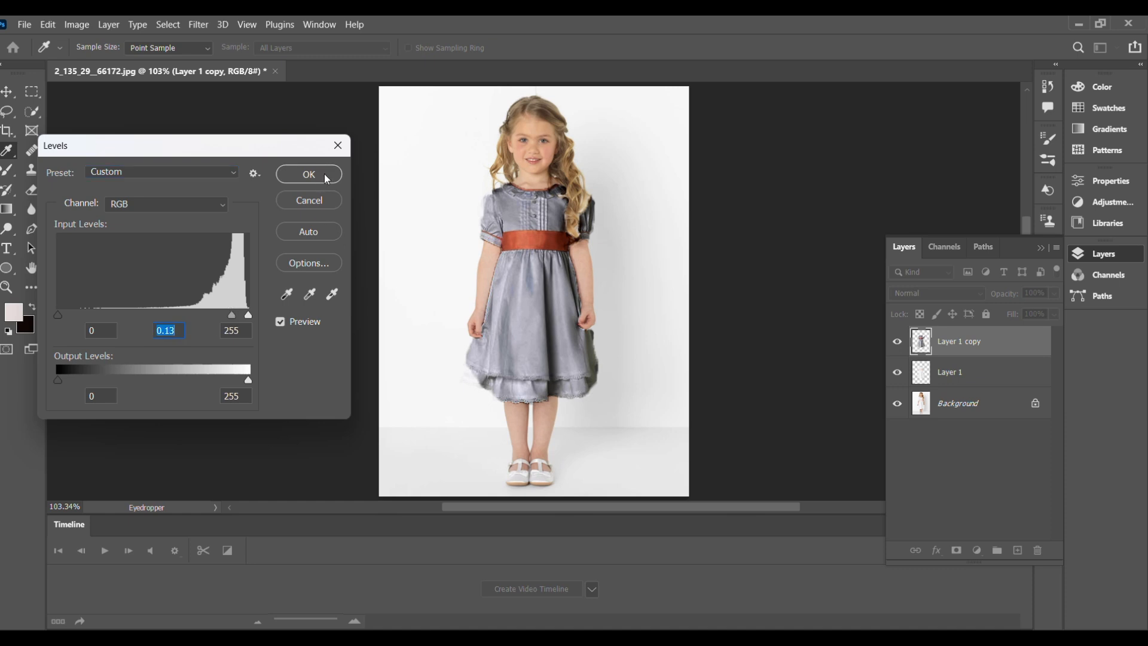
pyautogui.click(309, 174)
pyautogui.press('w')
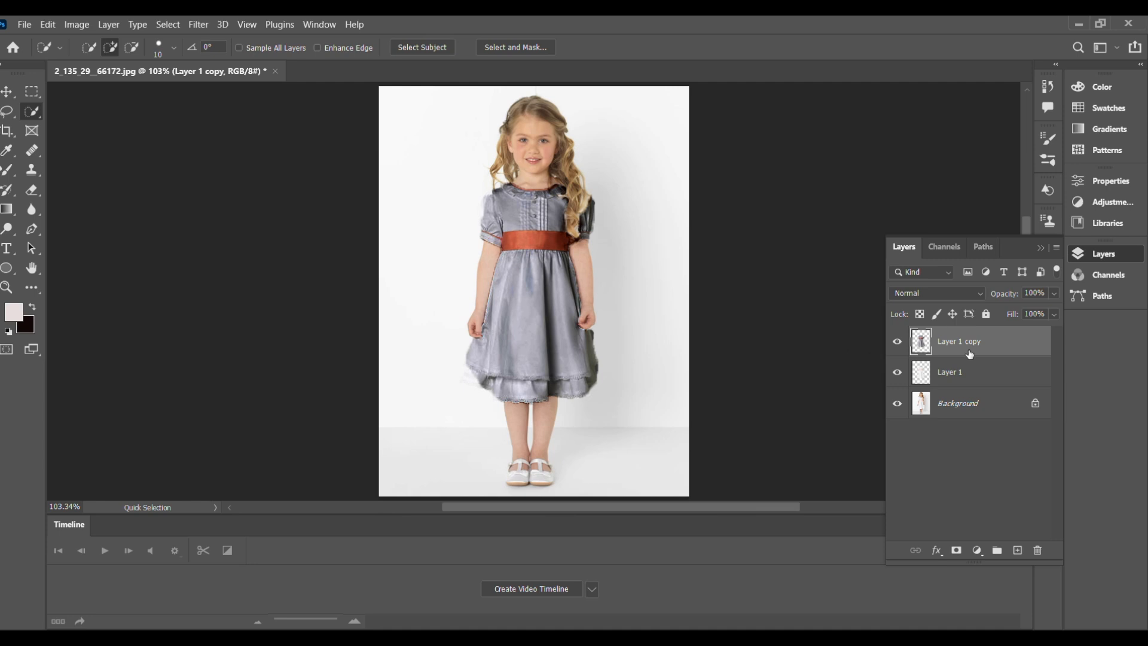
# Desaturate the dress copy and soften it with a 1.0-pixel Gaussian Blur.
pyautogui.hotkey('ctrl', 'shift', 'u')
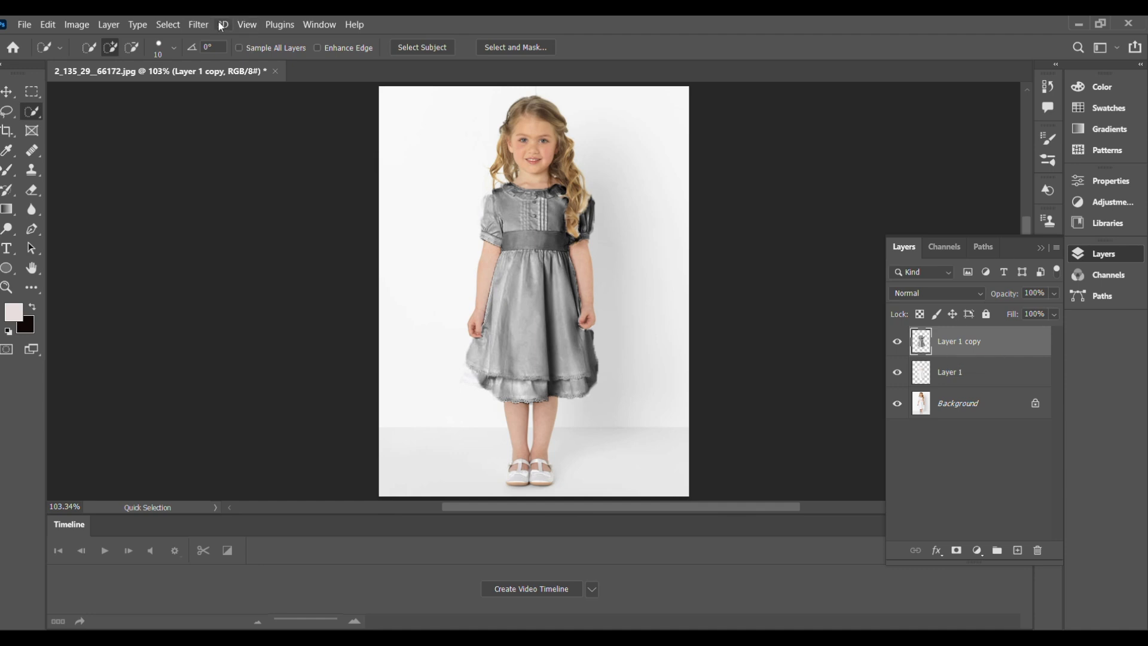
pyautogui.click(196, 24)
pyautogui.moveTo(250, 192)
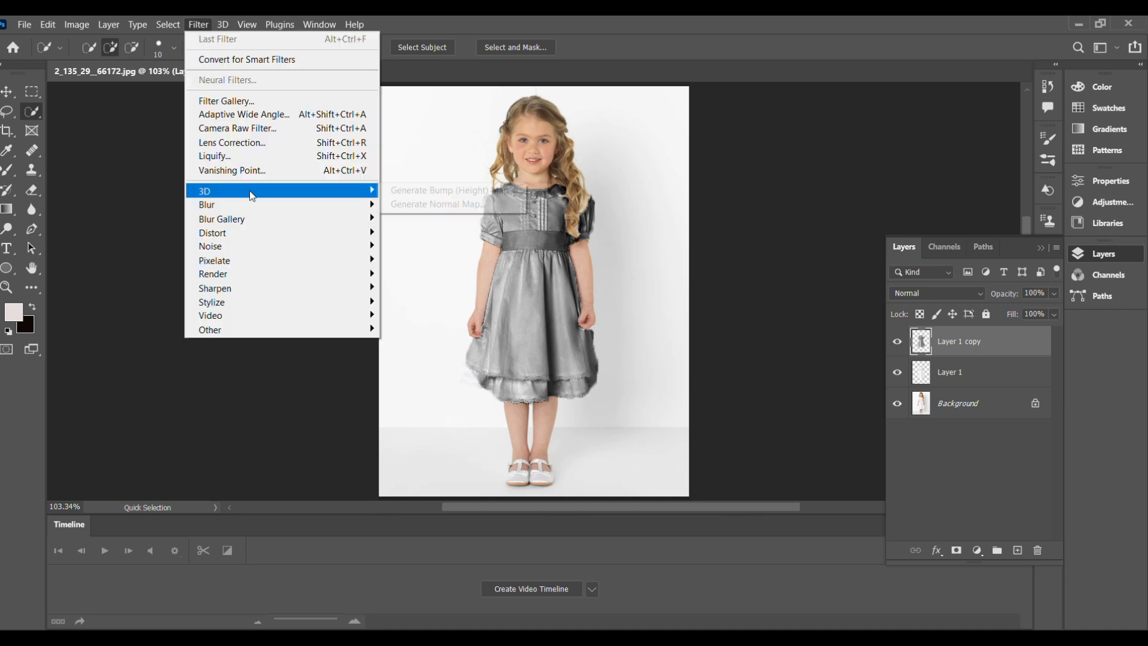
pyautogui.moveTo(256, 214)
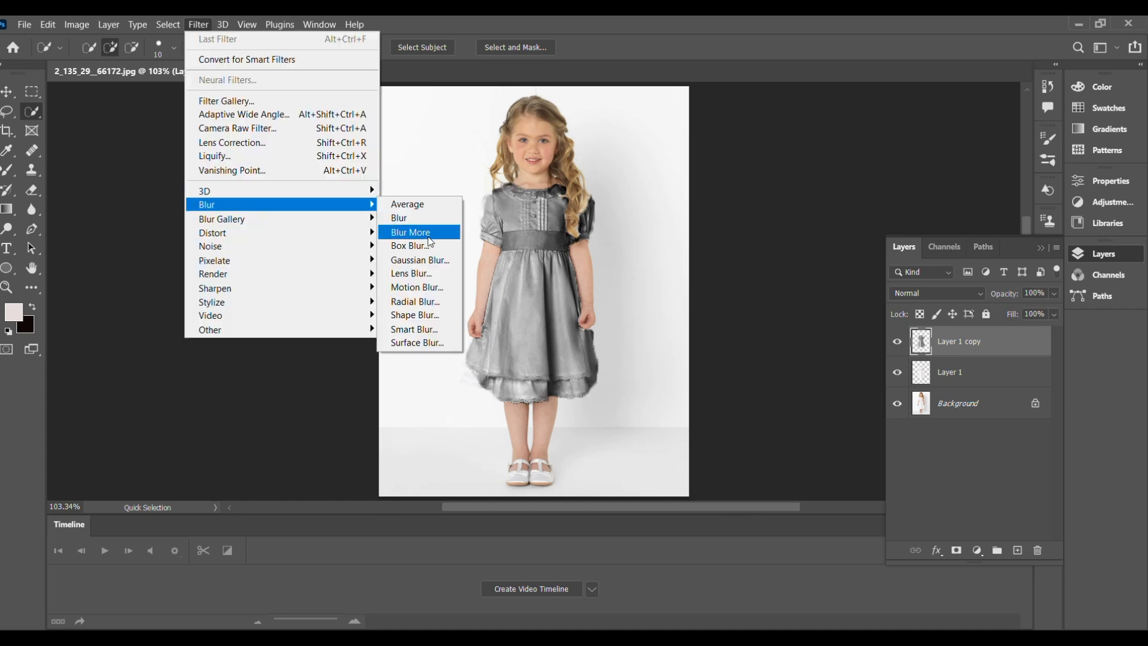
pyautogui.click(432, 260)
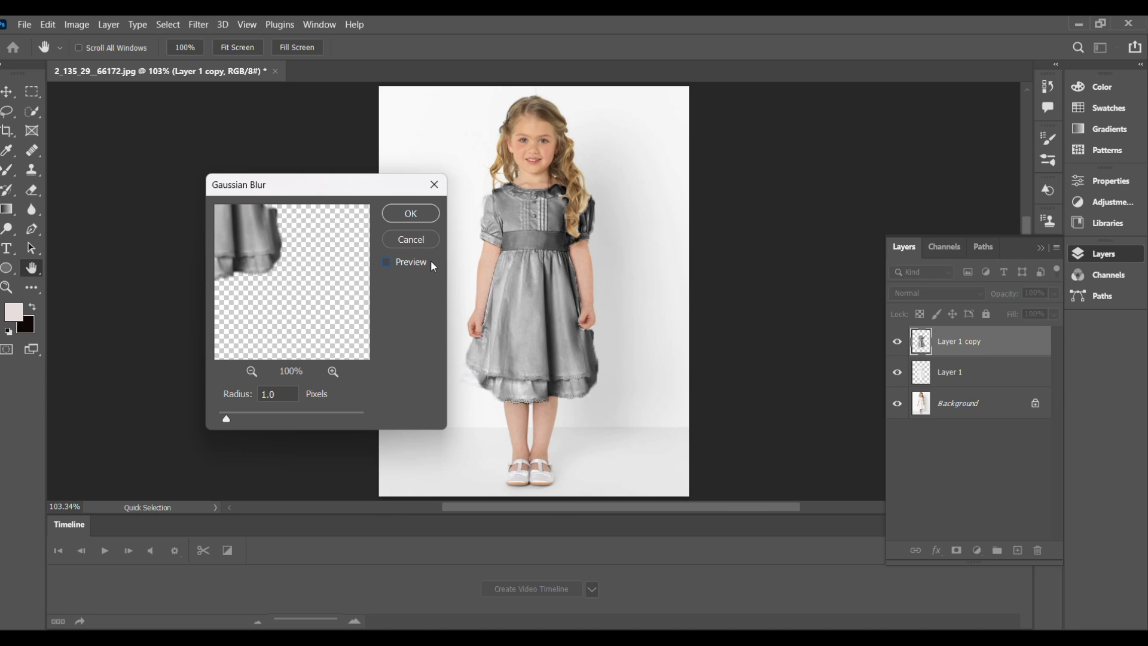
pyautogui.click(432, 262)
pyautogui.click(410, 213)
pyautogui.press('w')
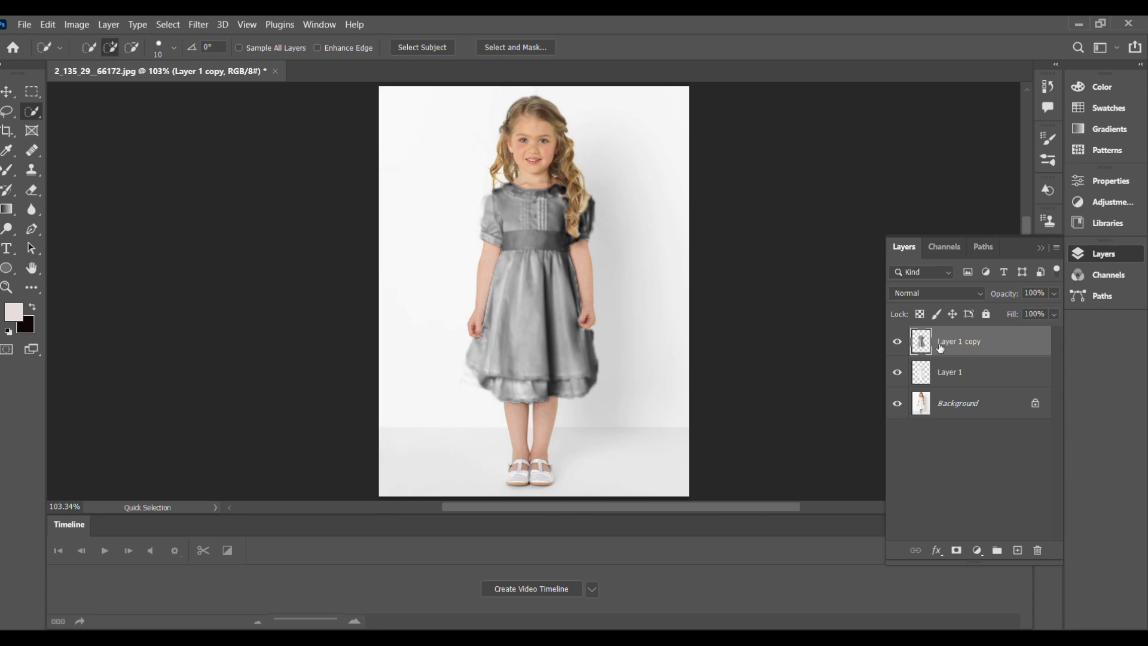
# Save the image as 13.psd, then delete the grey Layer 1 copy.
pyautogui.click(25, 24)
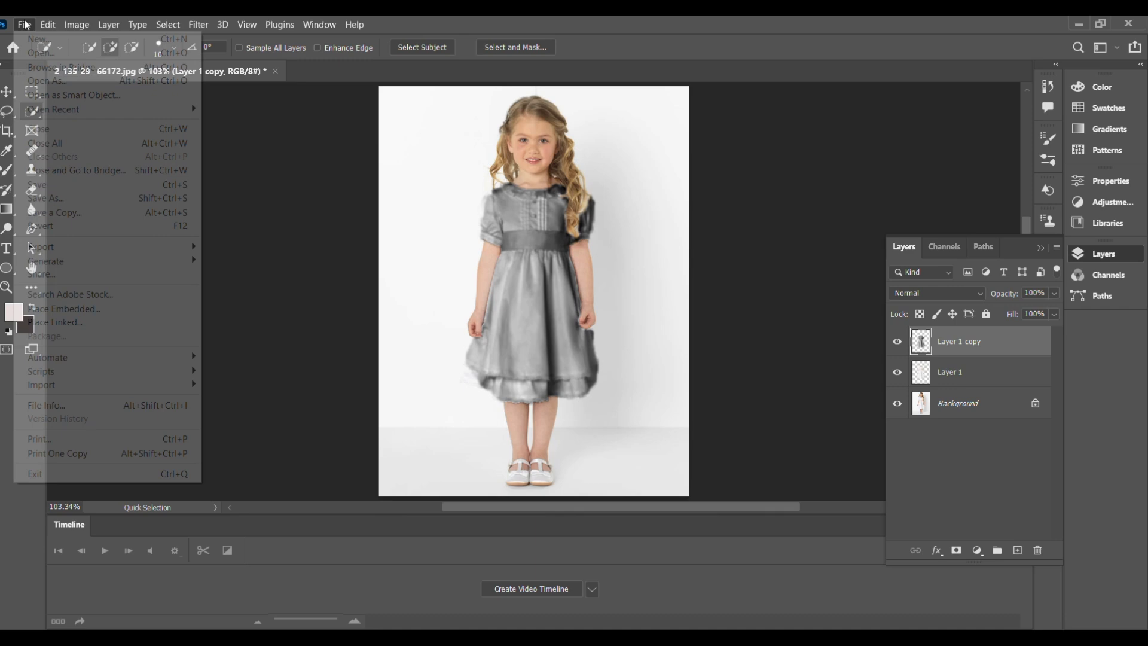
pyautogui.click(28, 26)
pyautogui.click(28, 24)
pyautogui.click(28, 23)
pyautogui.click(28, 24)
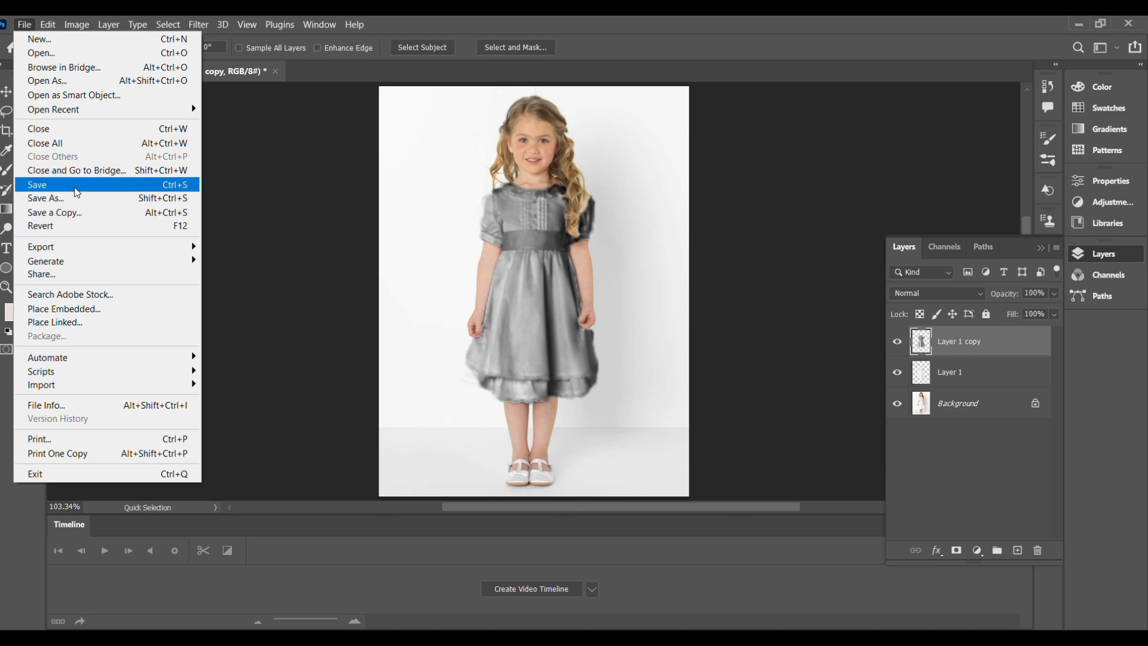
pyautogui.click(77, 199)
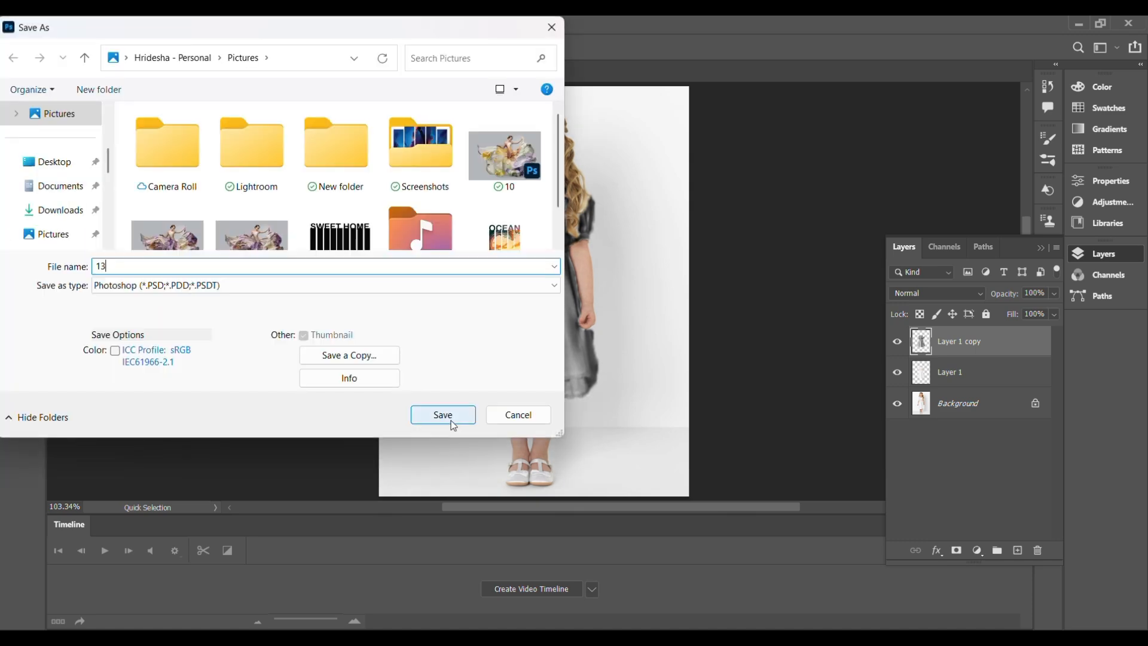
pyautogui.click(445, 408)
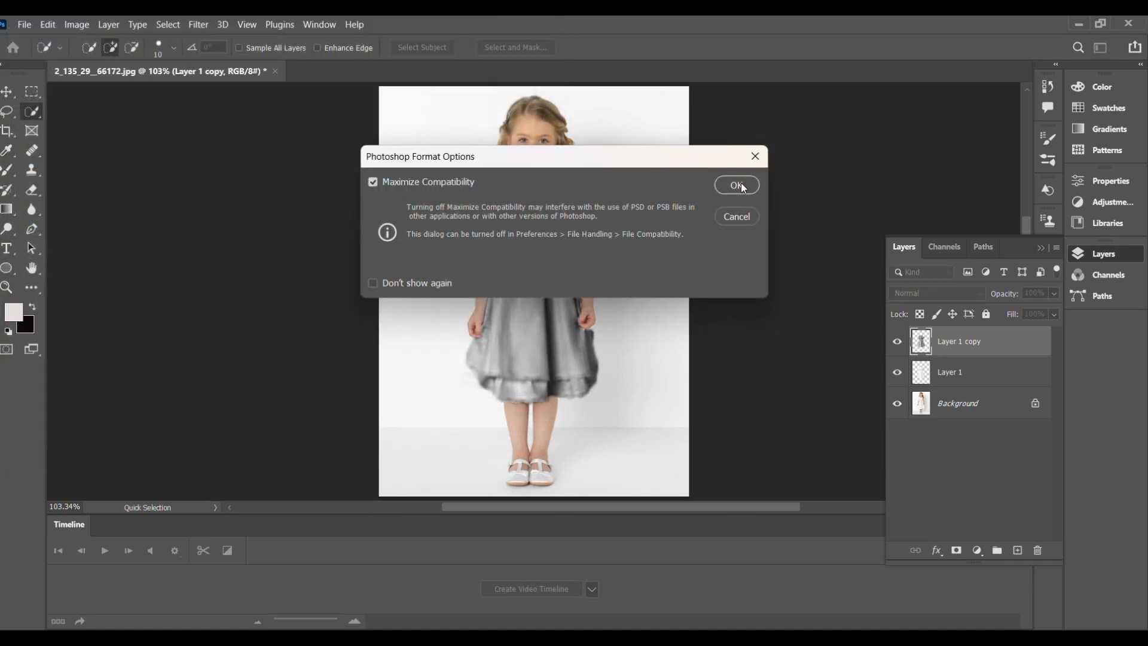
pyautogui.click(737, 187)
pyautogui.moveTo(994, 350); pyautogui.dragTo(1037, 550)
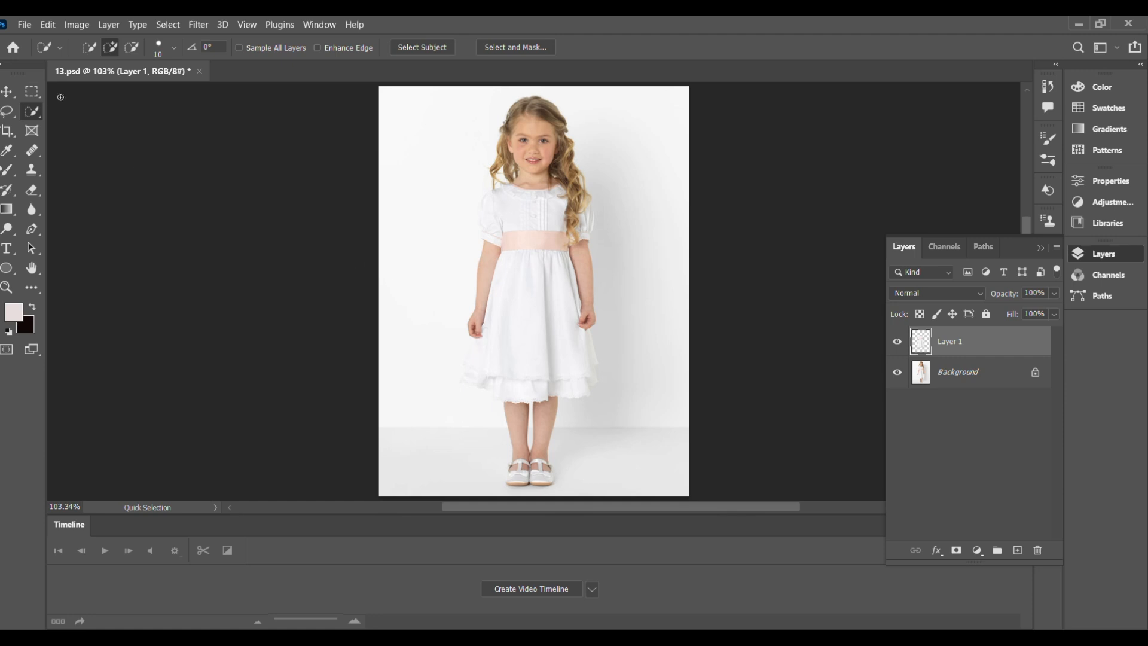
# Place the PR-0013 roses image embedded over the dress, stretched to about 101%.
pyautogui.click(7, 92)
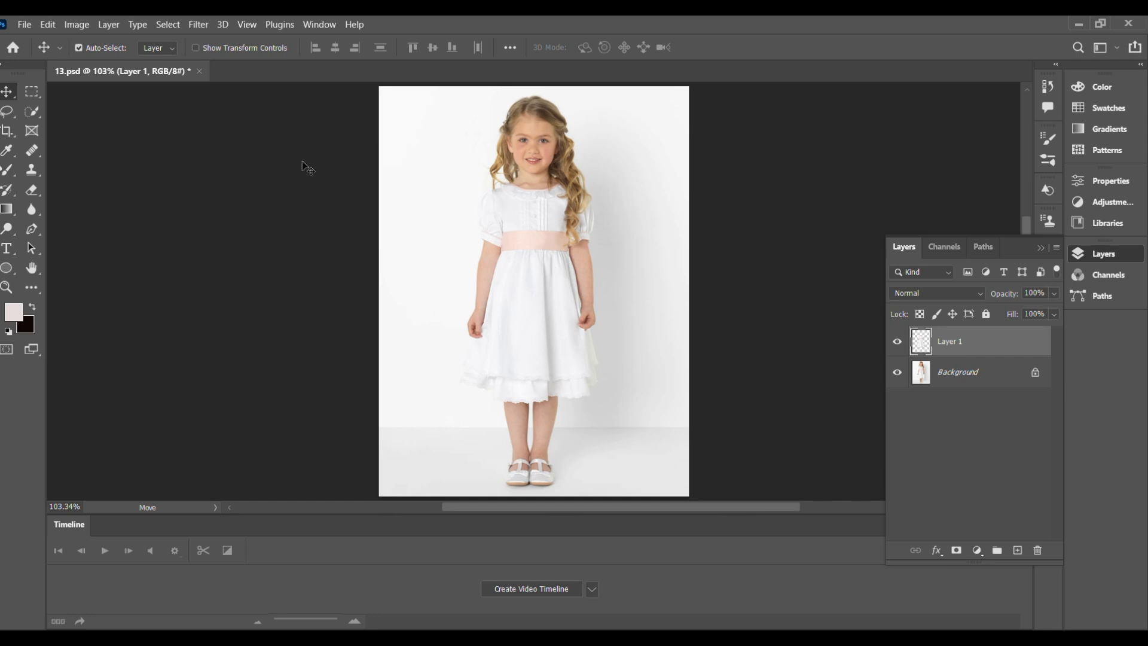
pyautogui.click(24, 27)
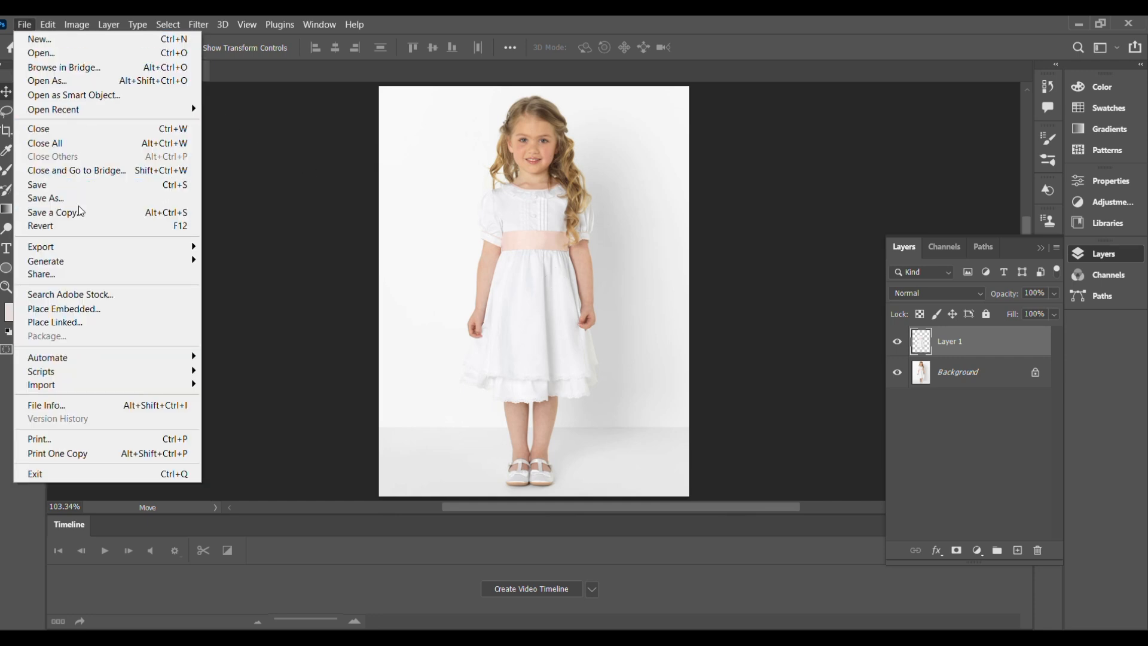
pyautogui.click(71, 312)
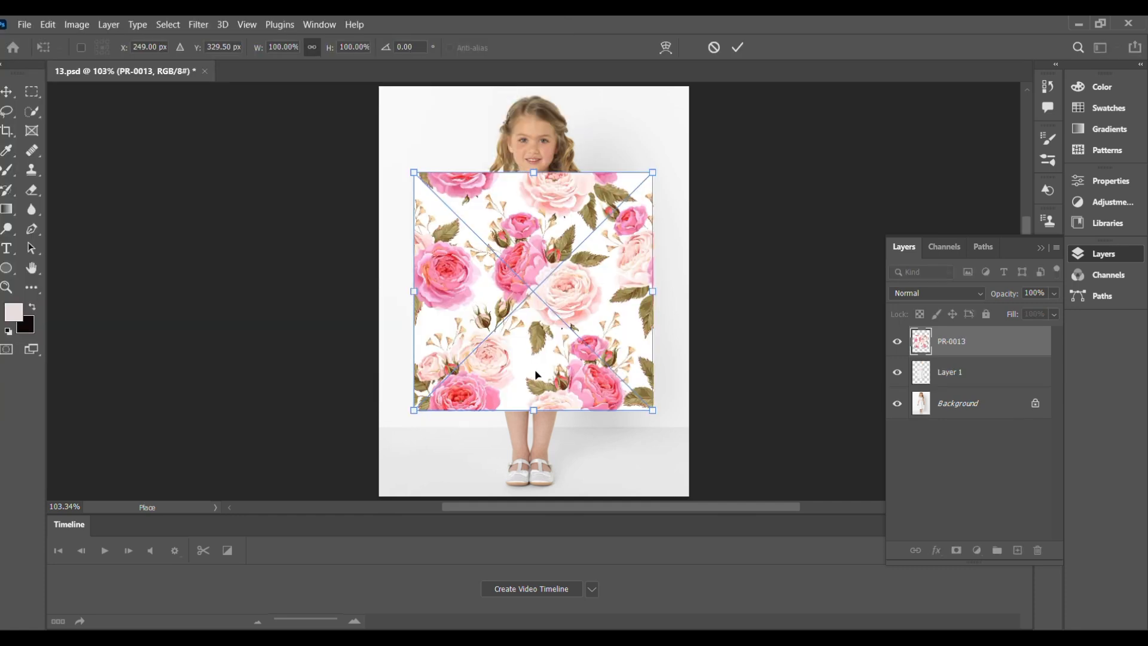
pyautogui.moveTo(532, 411); pyautogui.dragTo(533, 416)
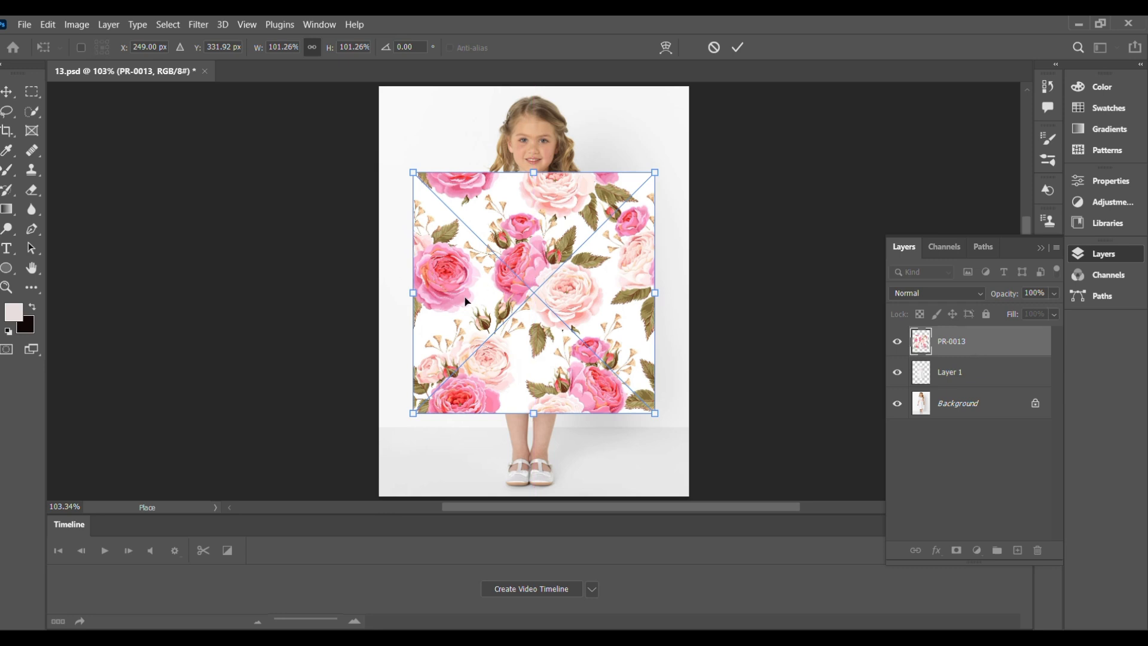
pyautogui.press('Return')
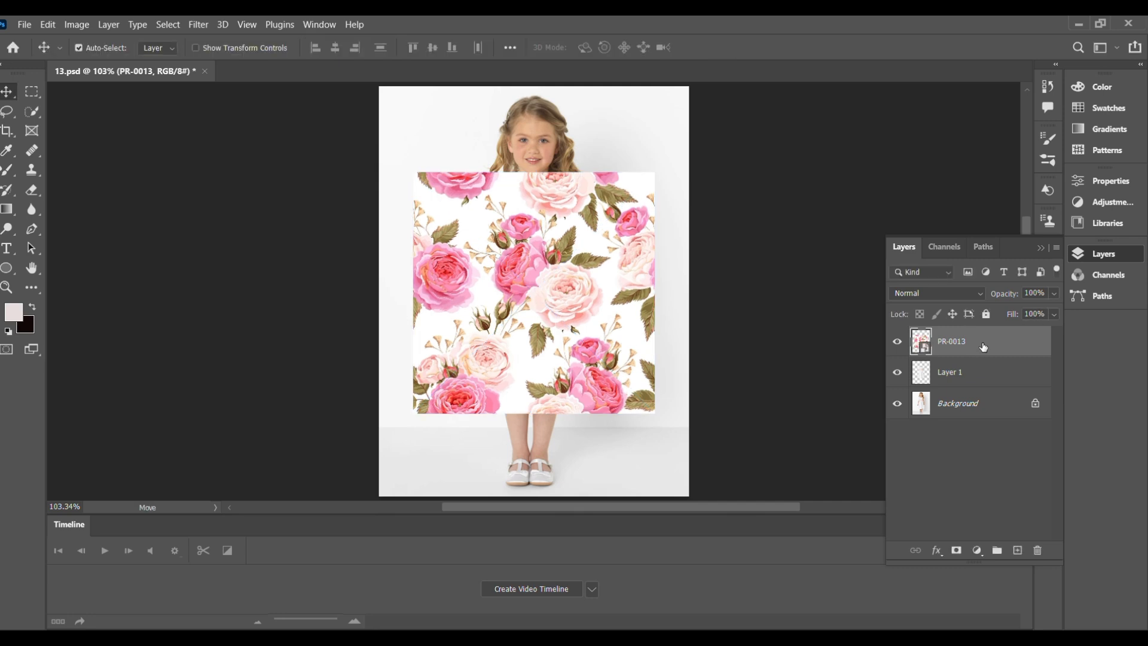
# Clip PR-0013 to the dress layer and open Displace with both scales at 10.
pyautogui.rightClick(983, 347)
pyautogui.click(886, 387)
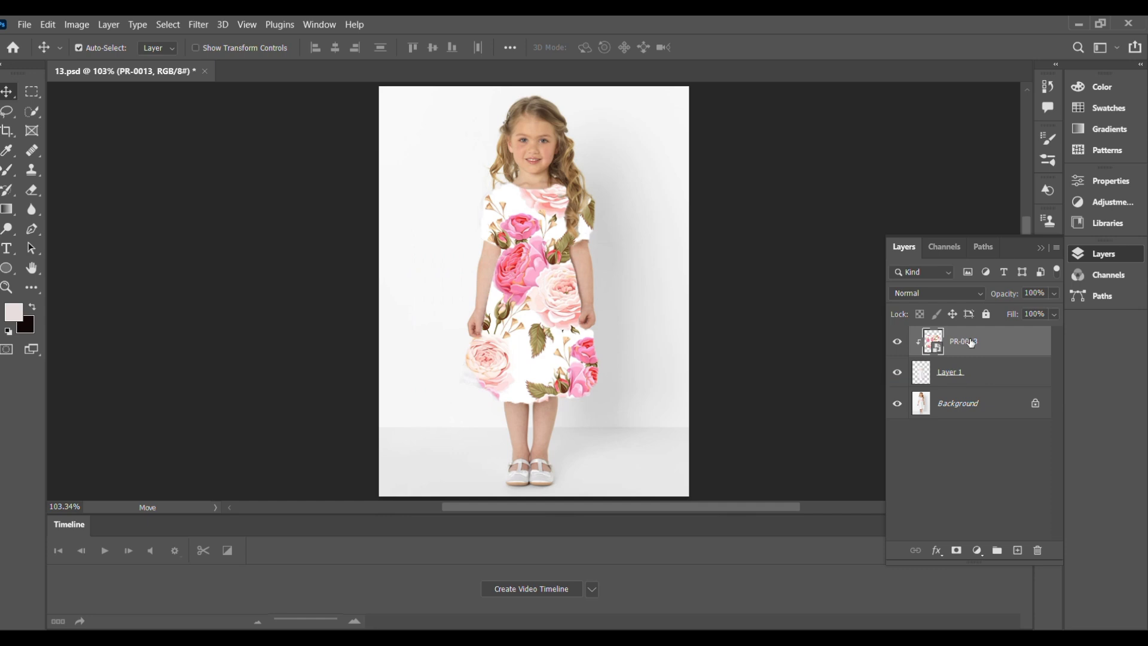
pyautogui.click(203, 24)
pyautogui.moveTo(250, 232)
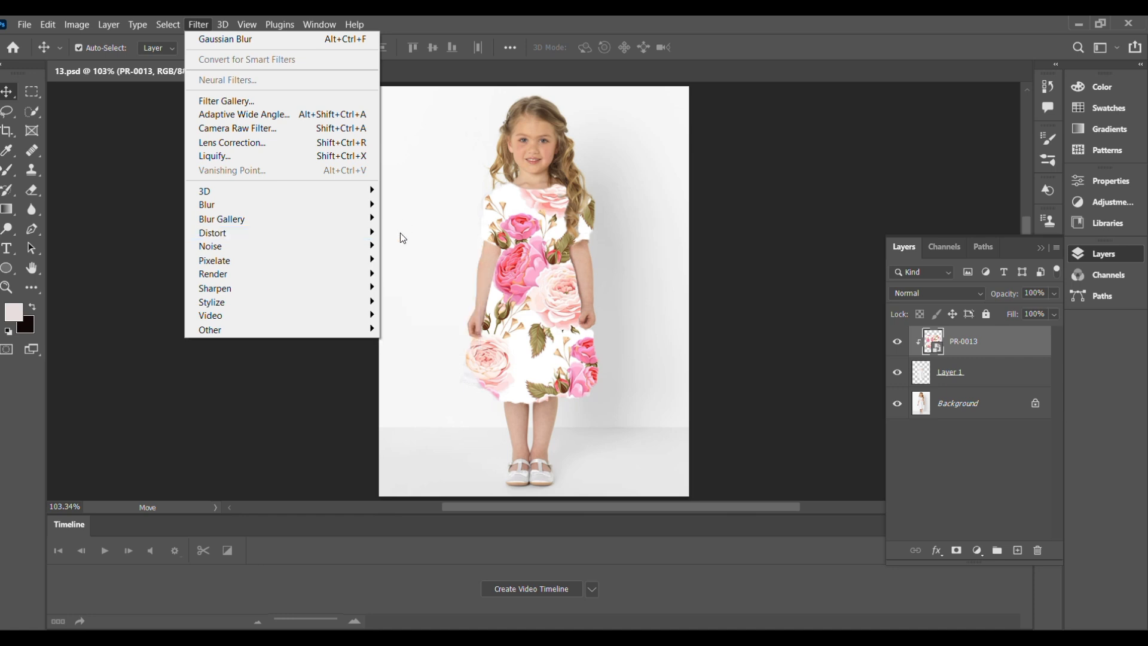
pyautogui.moveTo(325, 227)
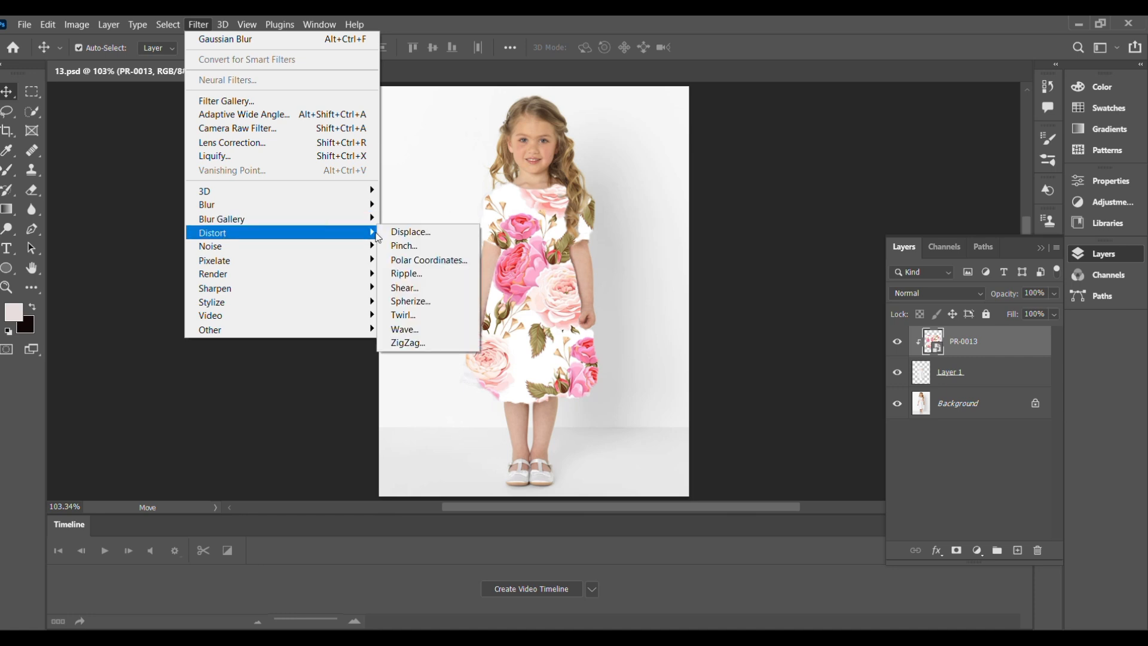
pyautogui.click(402, 236)
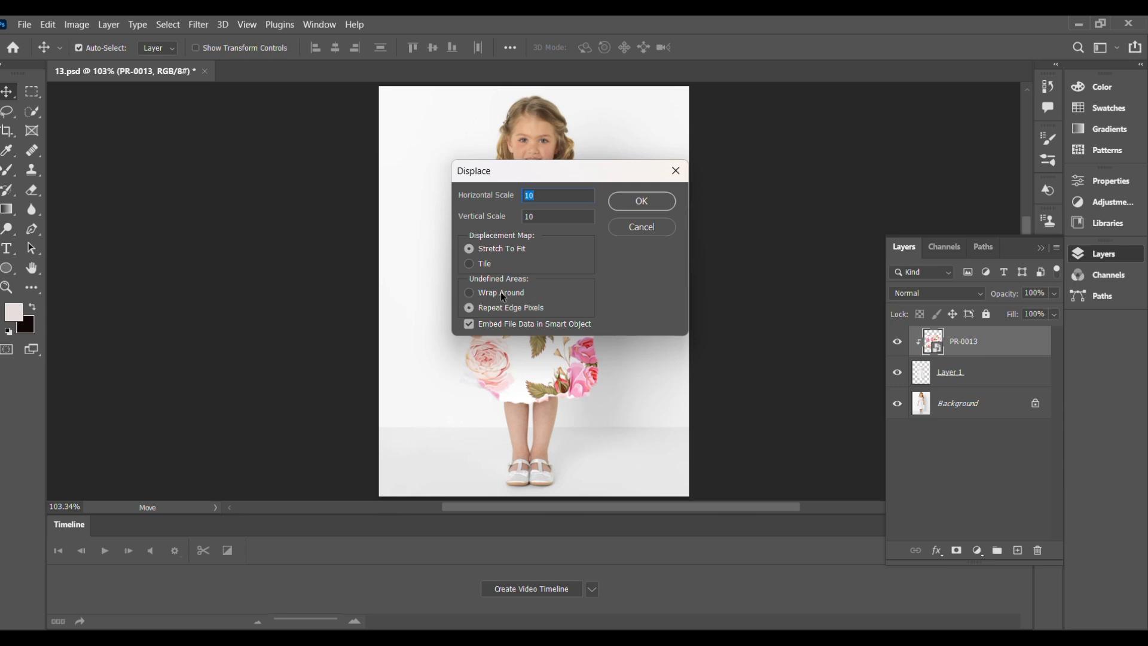
# Apply Displace with Wrap Around, using 13.psd as the displacement map.
pyautogui.click(470, 293)
pyautogui.click(643, 202)
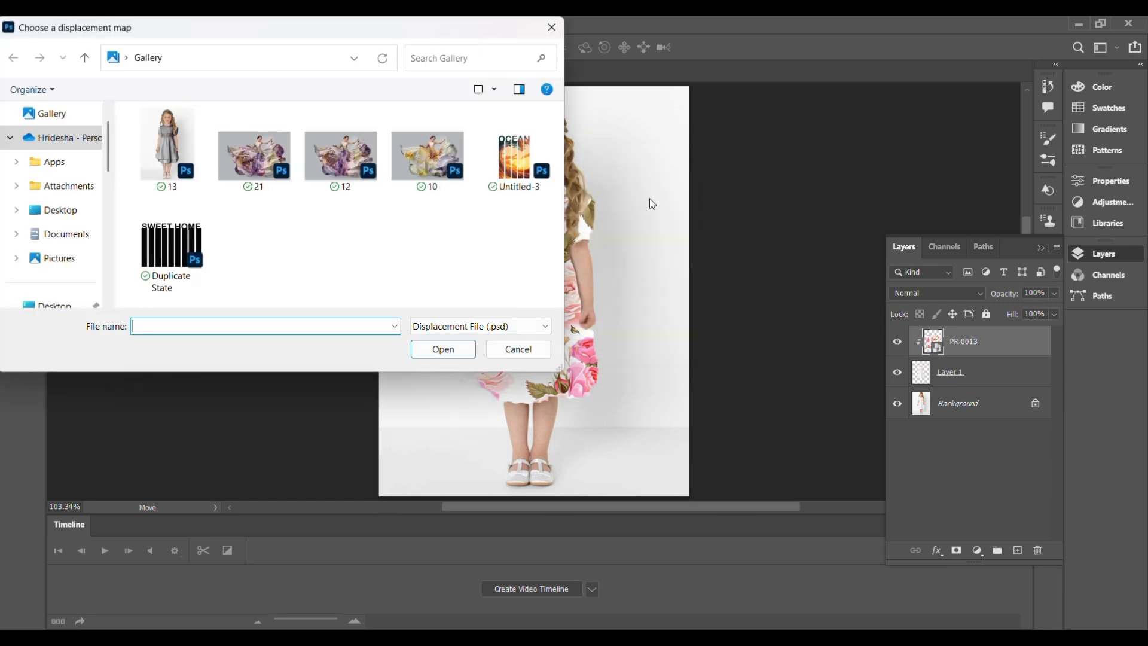
pyautogui.click(140, 164)
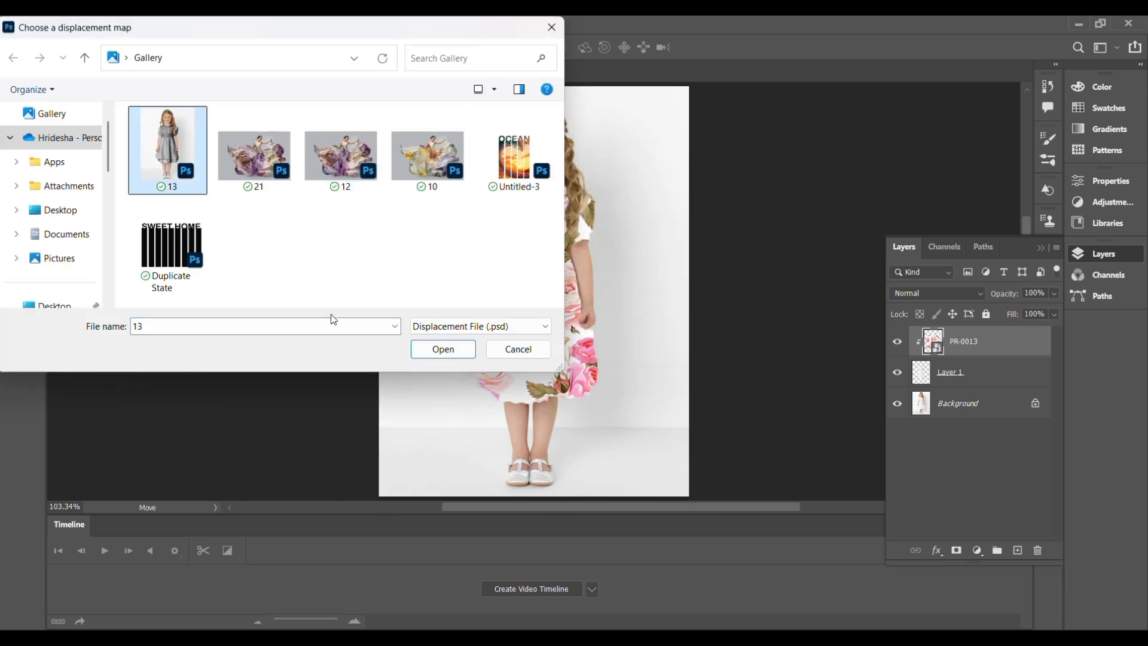
pyautogui.click(442, 351)
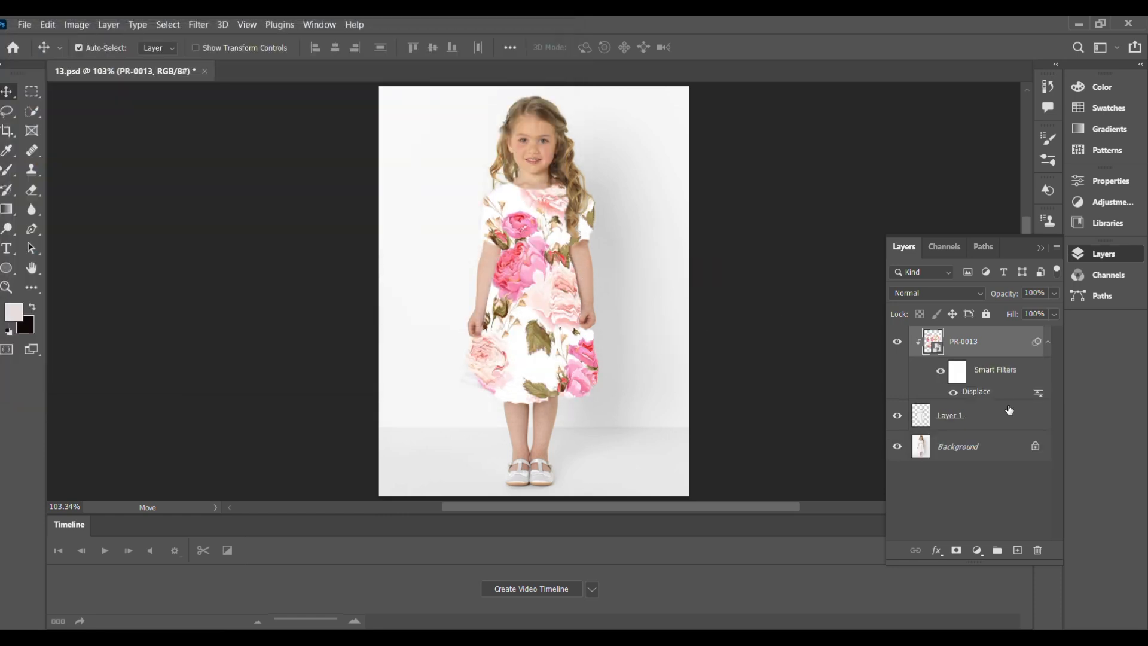
# Set the roses layer to Multiply and split the Underlying Layer white point to 232/255.
pyautogui.click(971, 296)
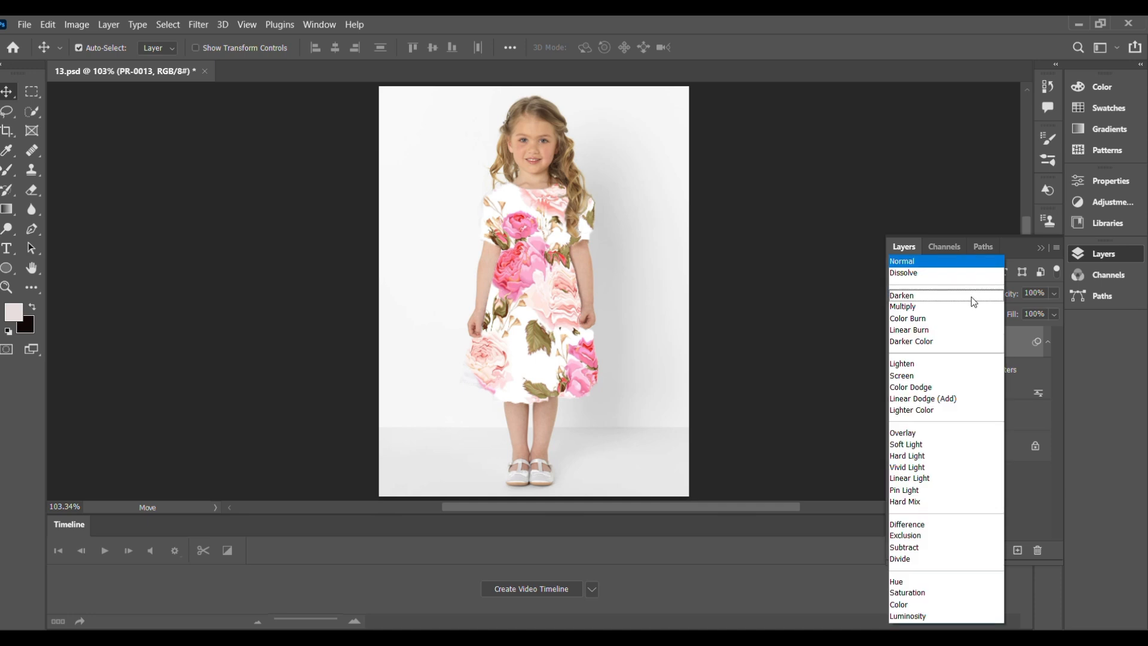
pyautogui.click(971, 306)
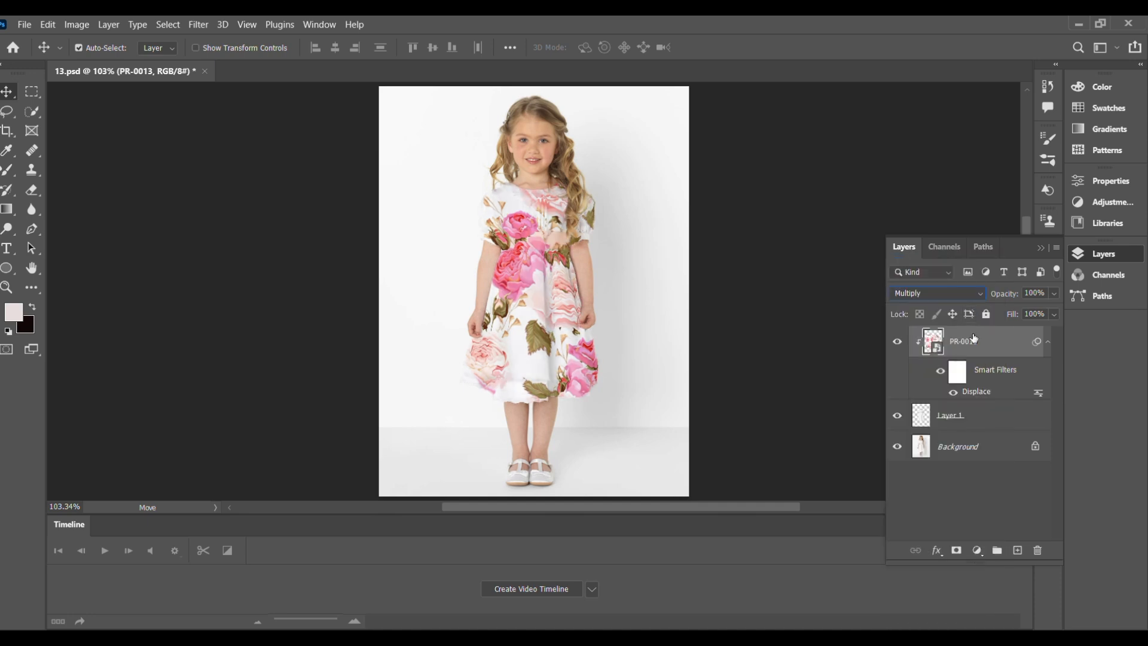
pyautogui.click(936, 551)
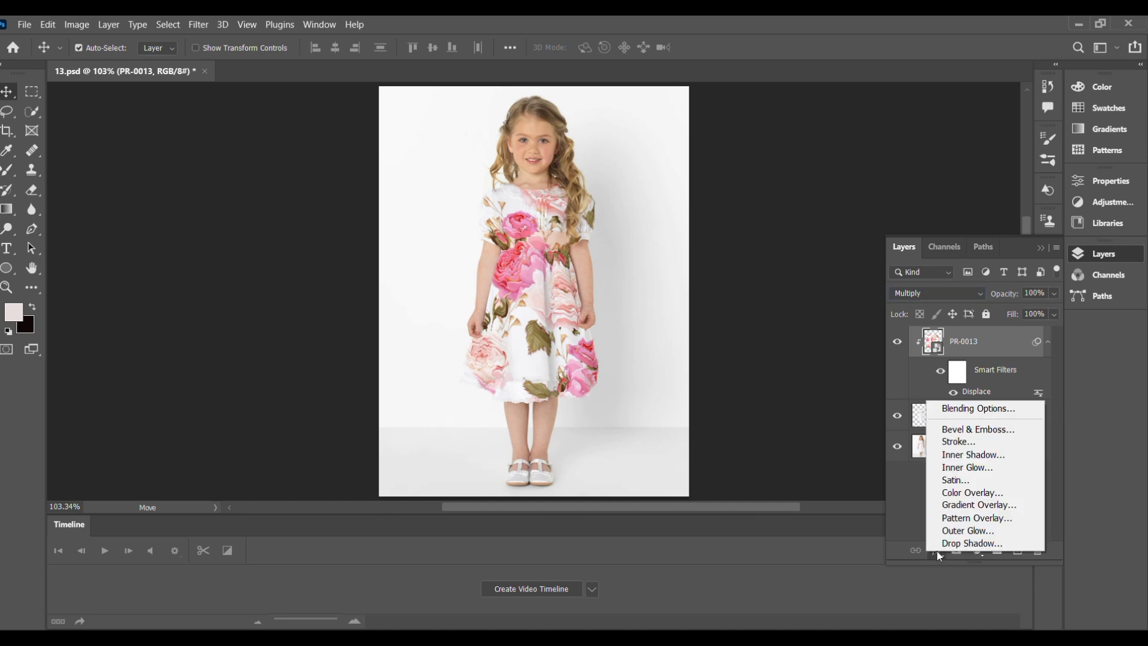
pyautogui.click(968, 408)
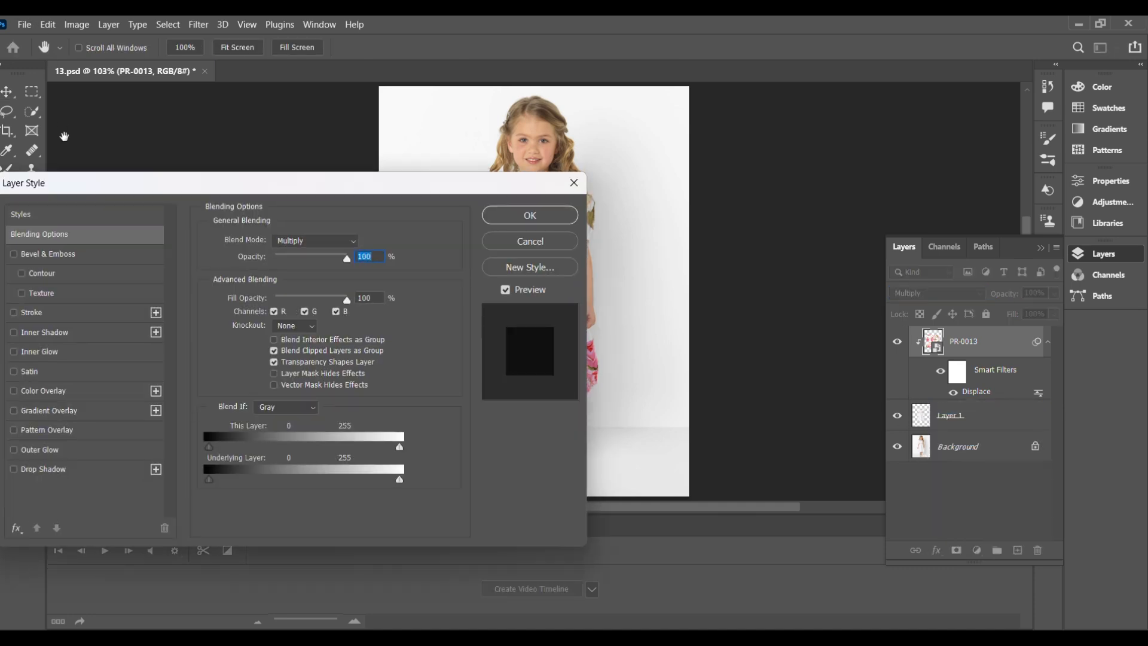
pyautogui.moveTo(350, 189); pyautogui.dragTo(148, 172)
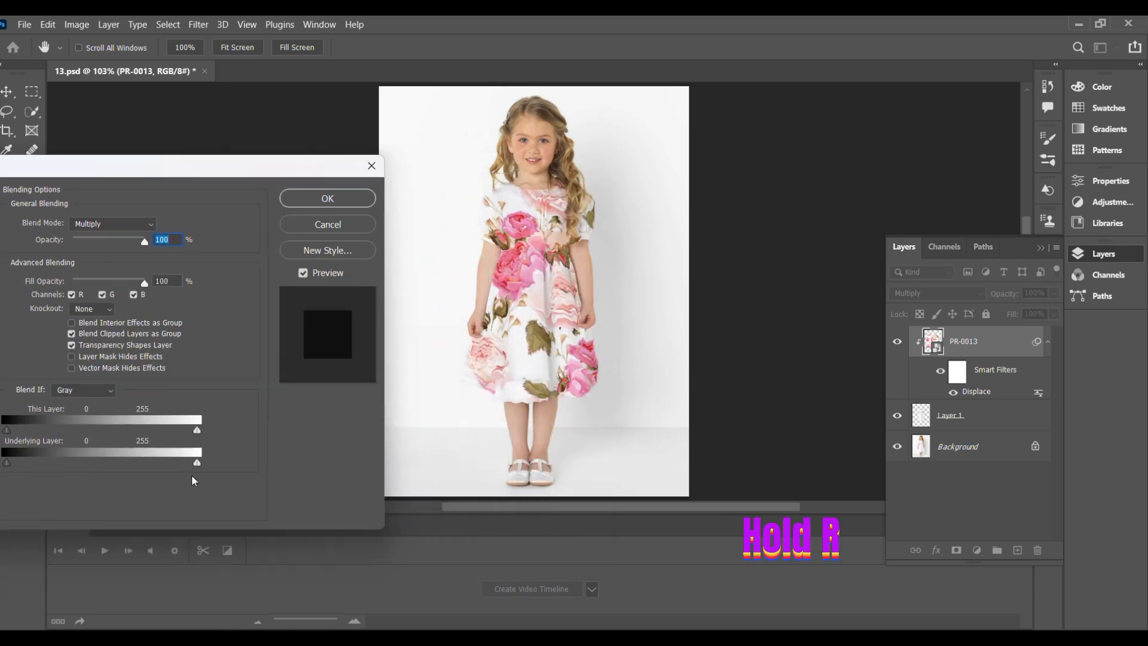
pyautogui.press('alt')
pyautogui.moveTo(197, 466); pyautogui.dragTo(184, 478)
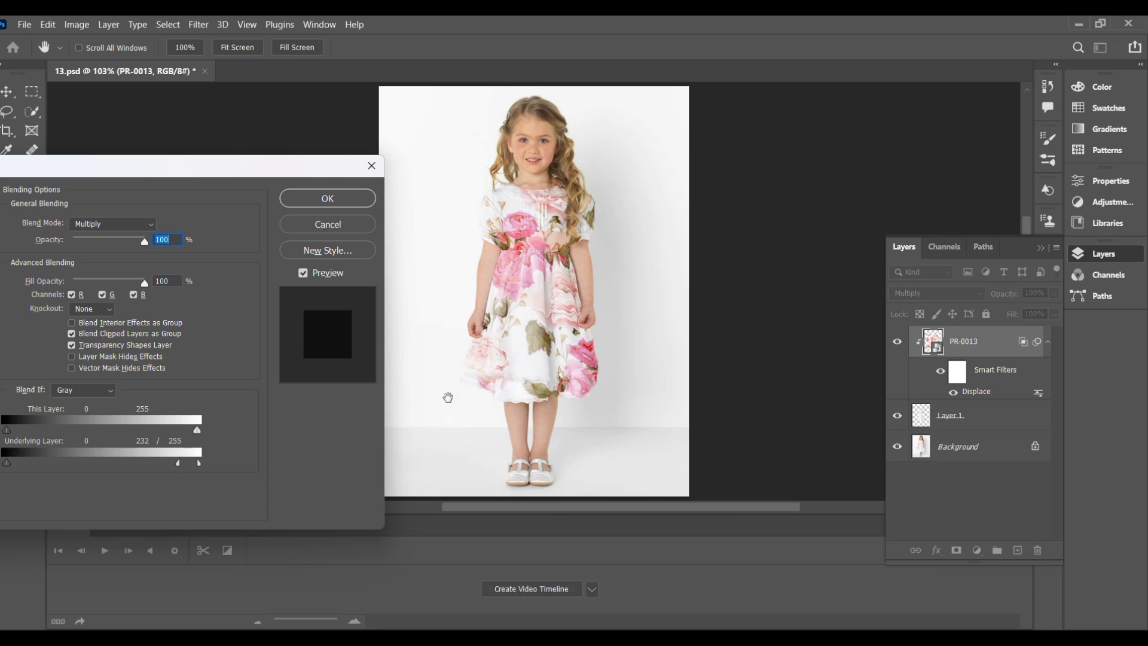
pyautogui.click(338, 200)
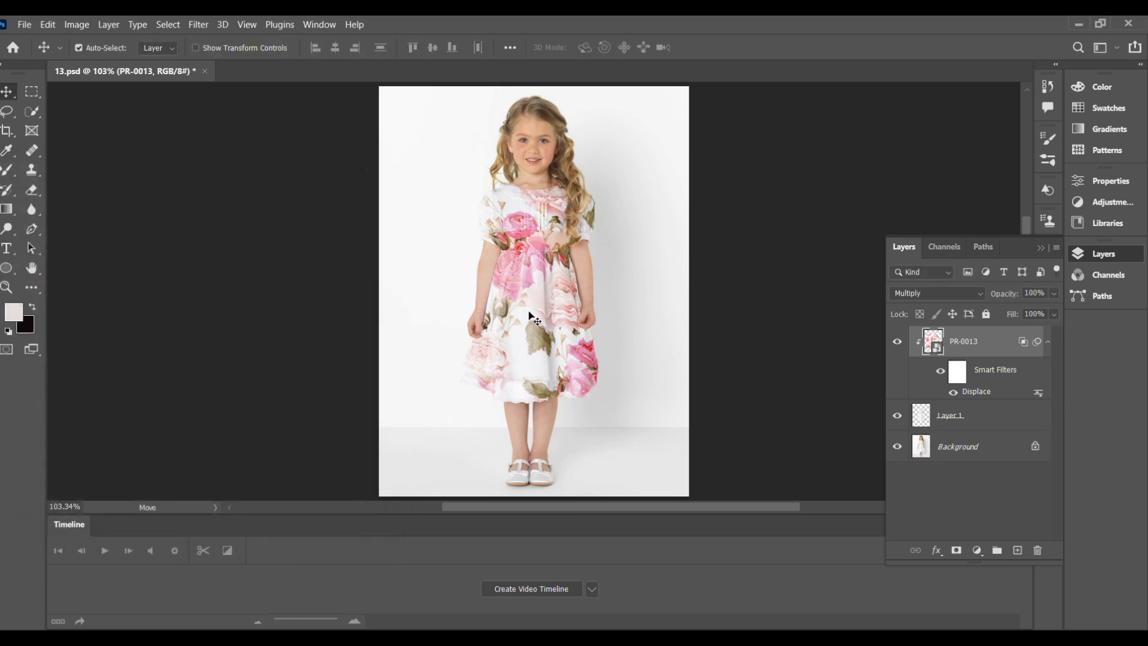